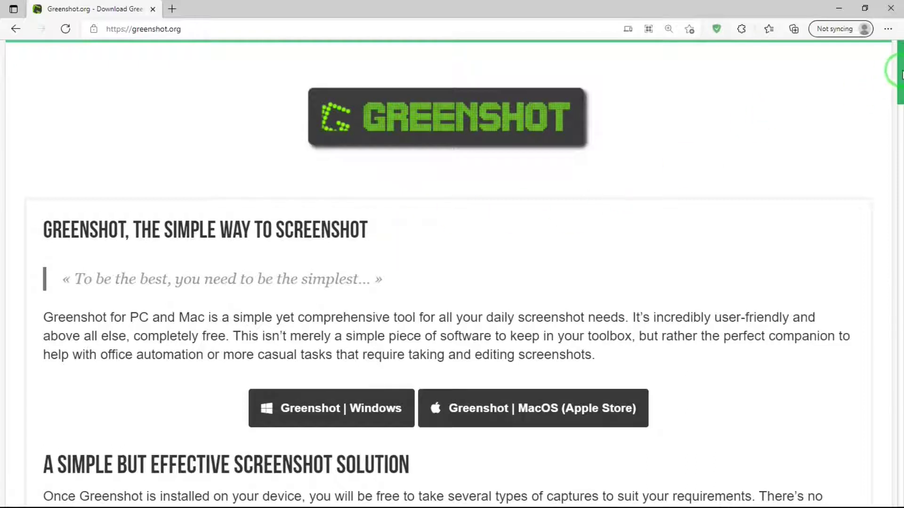
left_click_drag(899, 70, 898, 138)
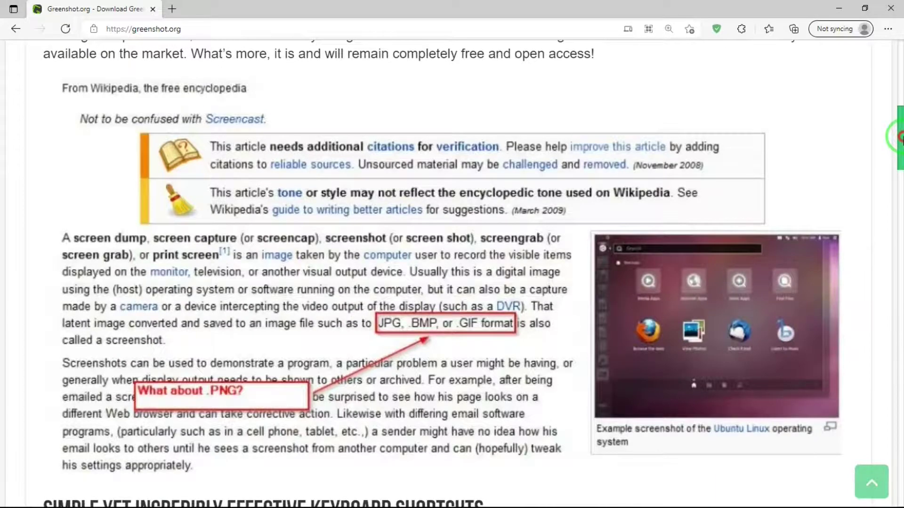
mouse_move(899, 138)
left_mouse_down()
mouse_move(898, 314)
mouse_move(894, 49)
left_mouse_up()
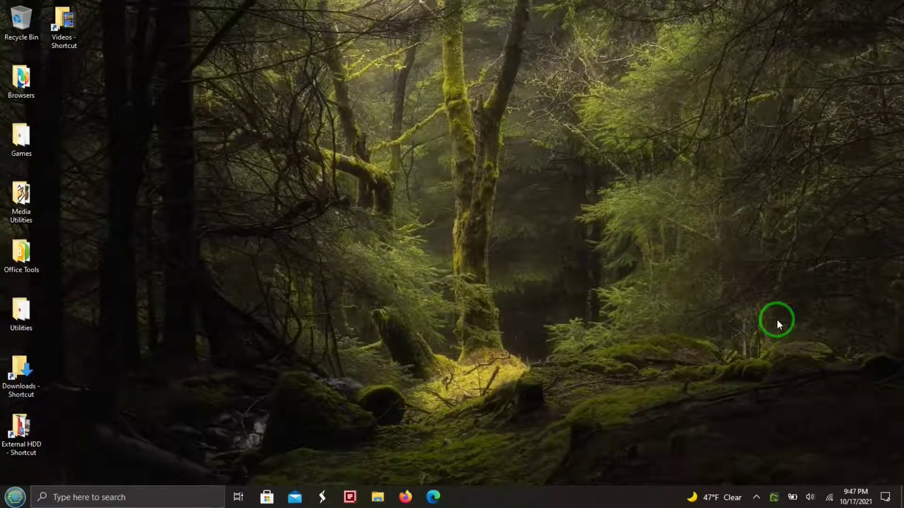
Right-click the Greenshot tray icon to show its capture, preferences, help and exit menu
right_click(776, 499)
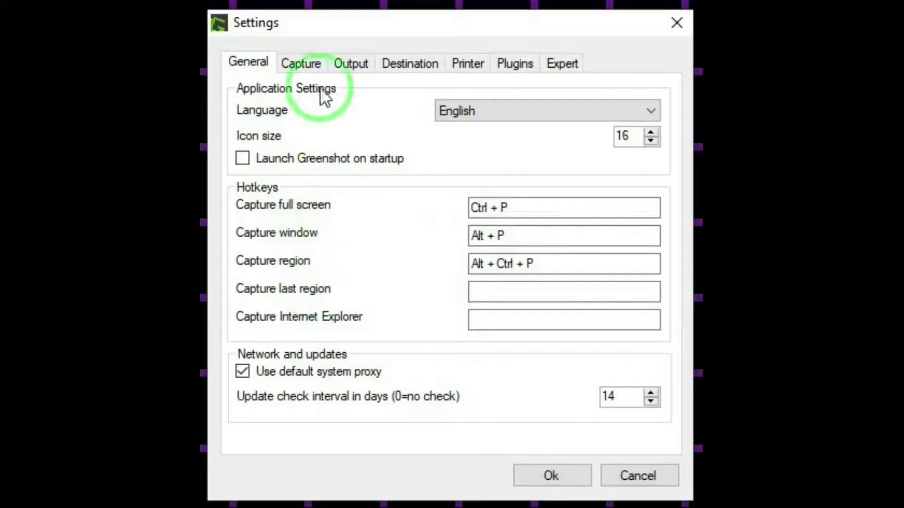
Browse the Capture, Output, Destination, Printer, Plugins and Expert settings tabs
left_click(314, 64)
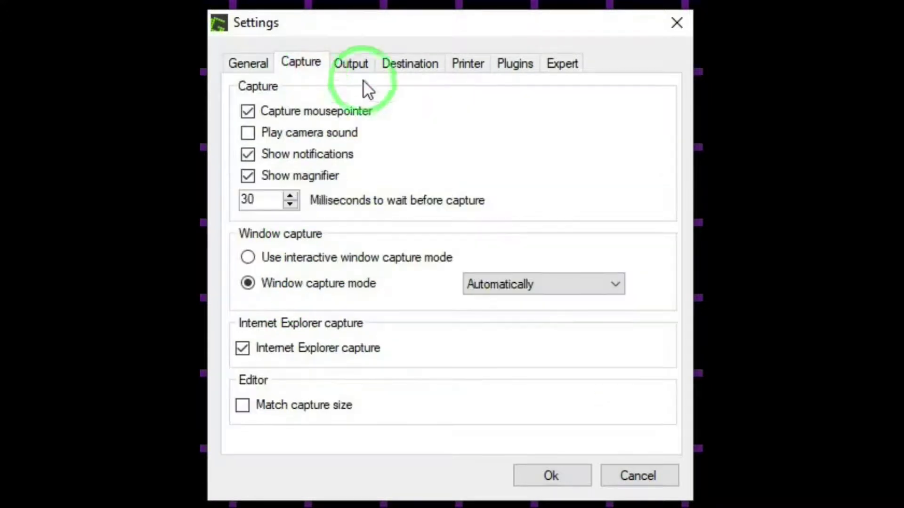
left_click(356, 69)
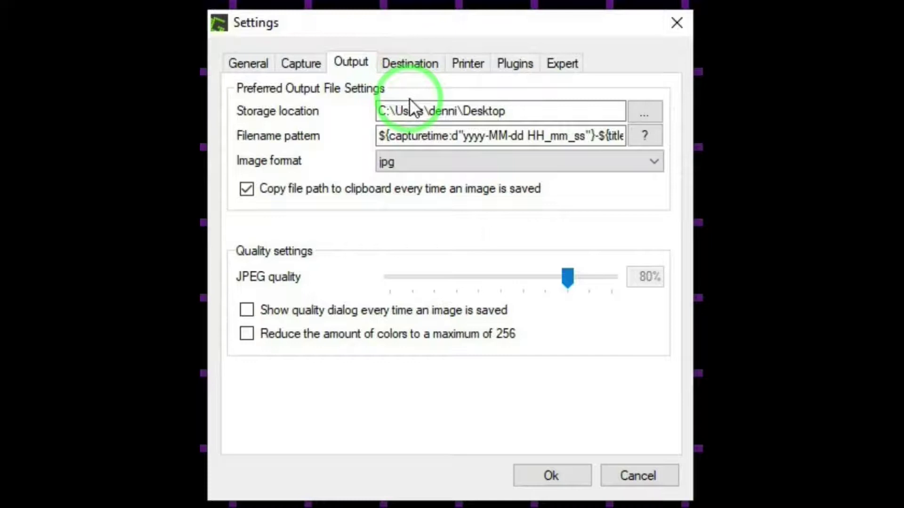
left_click(417, 58)
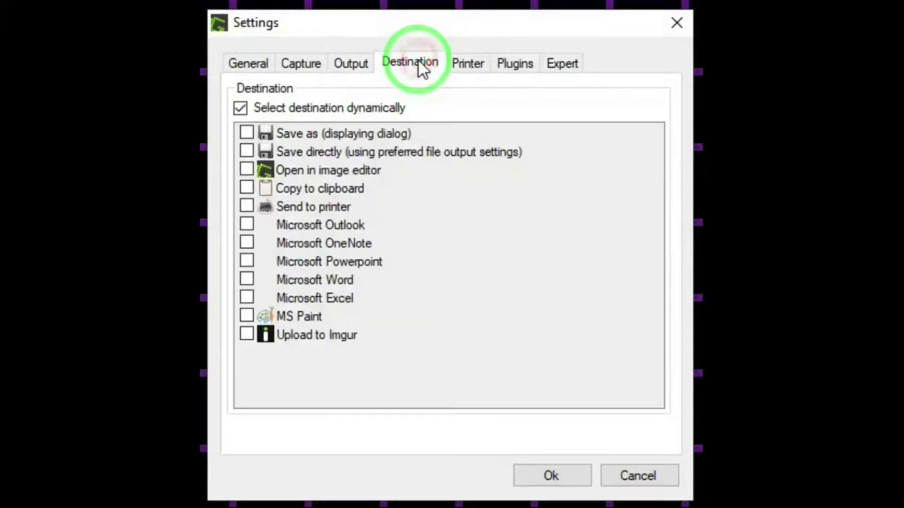
left_click(469, 62)
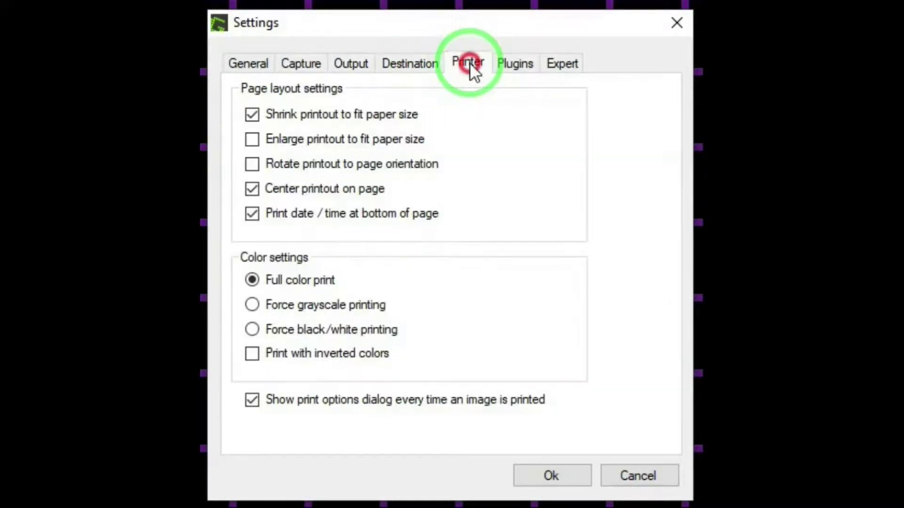
left_click(509, 64)
left_click(563, 64)
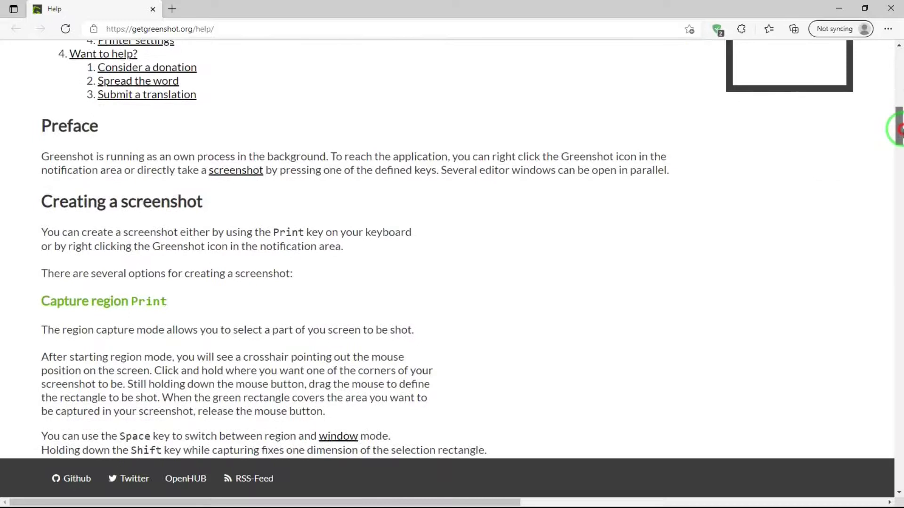
left_click_drag(898, 130, 897, 250)
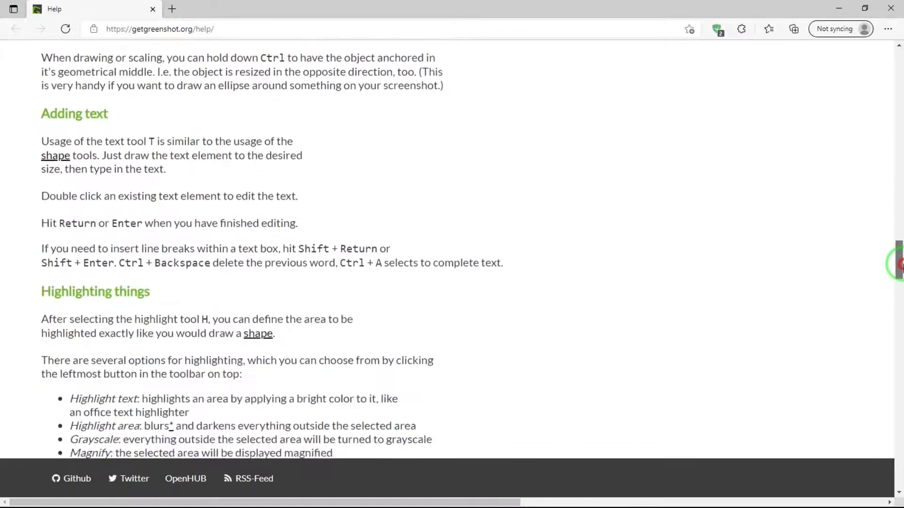
mouse_move(895, 265)
left_mouse_down()
mouse_move(895, 475)
mouse_move(857, 60)
left_mouse_up()
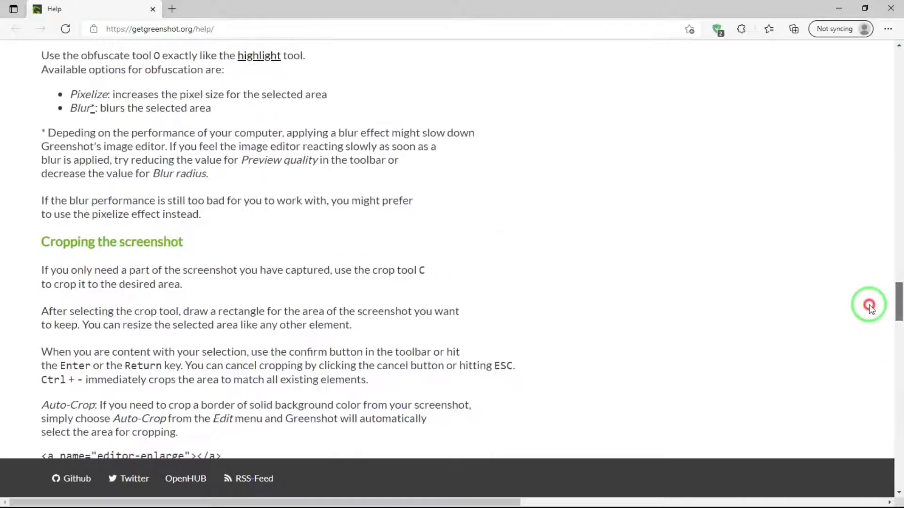